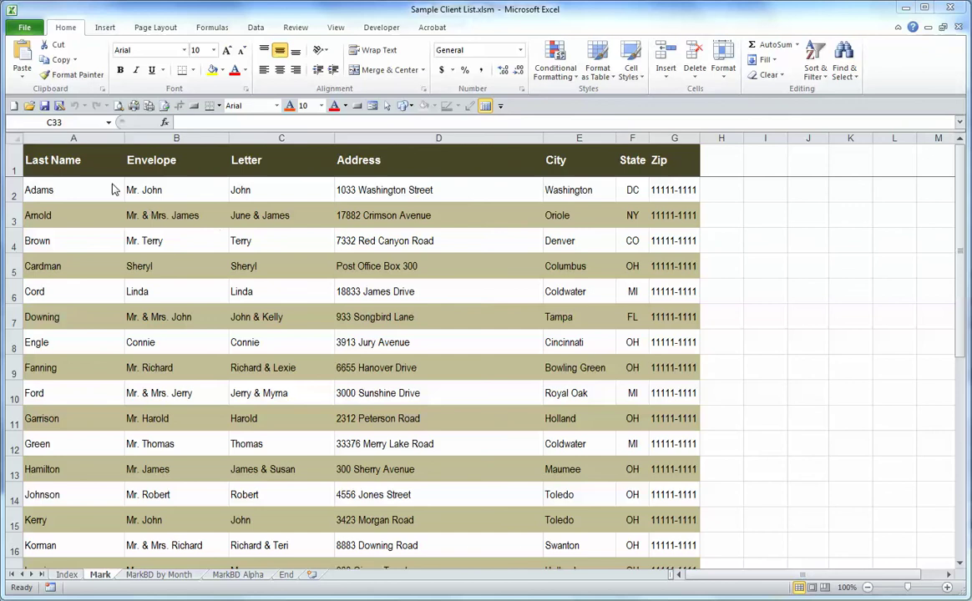
# - Close the Excel client list and start Word's step-by-step mail merge wizard with Labels as the document type
pyautogui.click(953, 10)
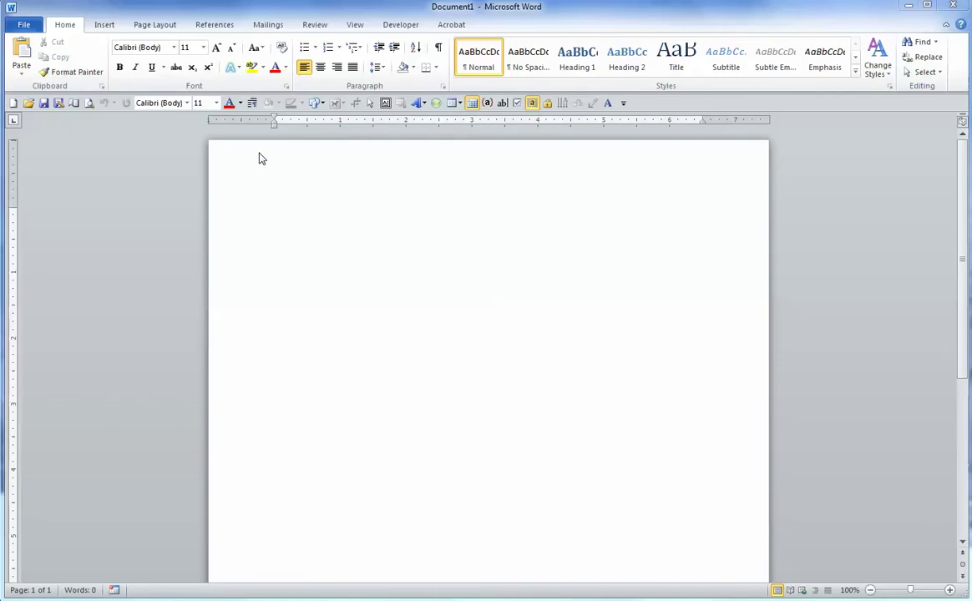
pyautogui.click(268, 25)
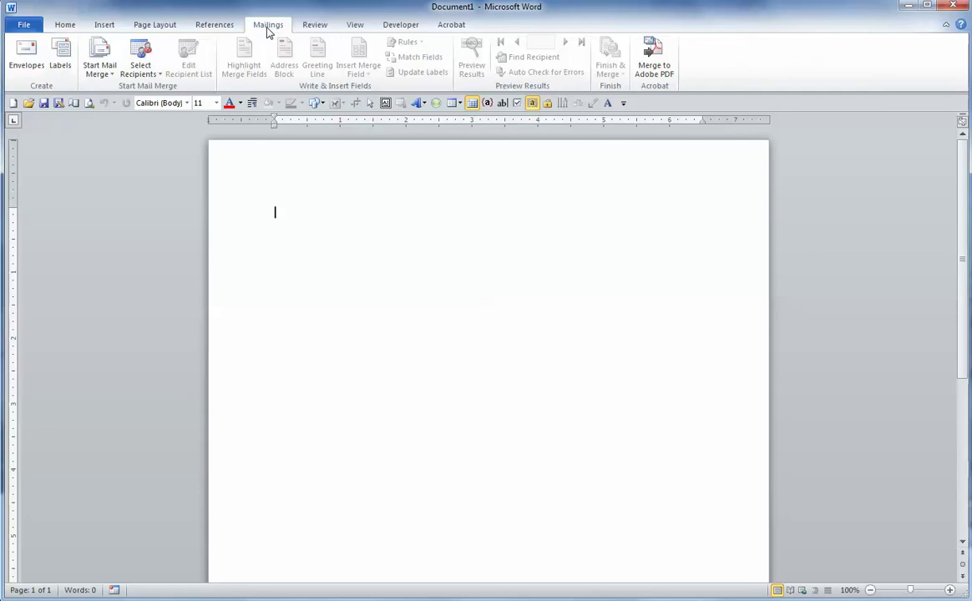
pyautogui.click(111, 75)
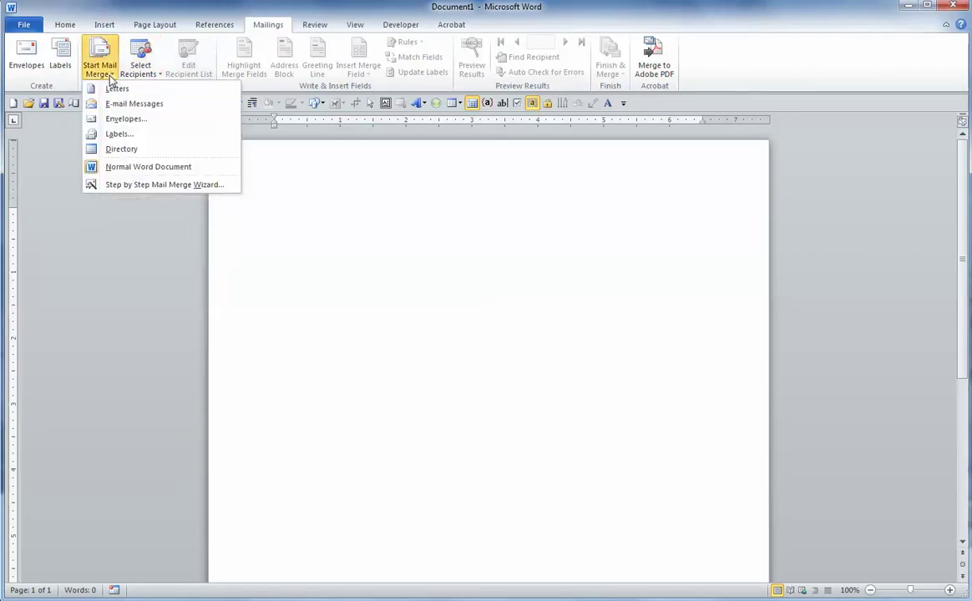
pyautogui.click(137, 187)
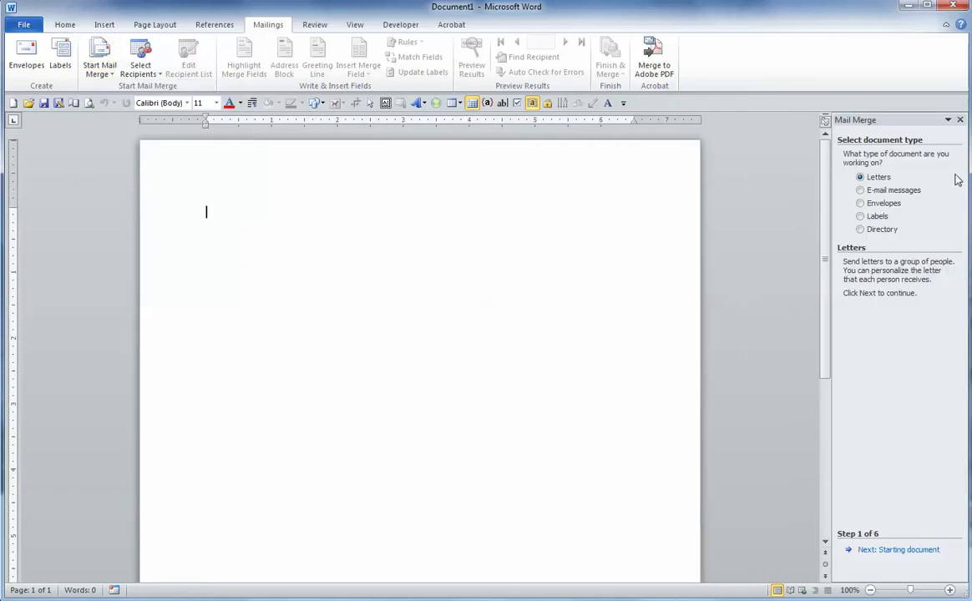
pyautogui.click(860, 177)
pyautogui.click(861, 218)
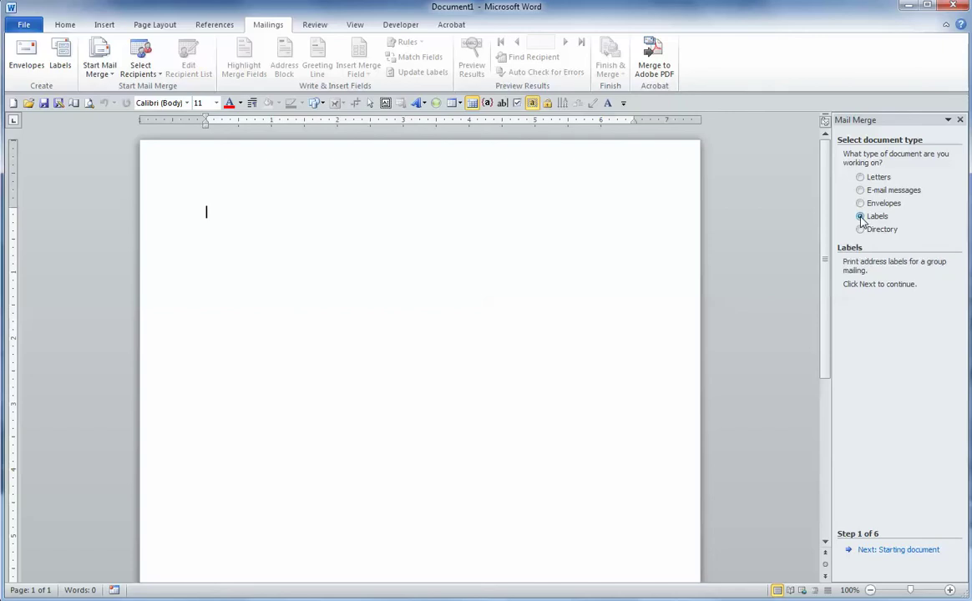
pyautogui.click(892, 553)
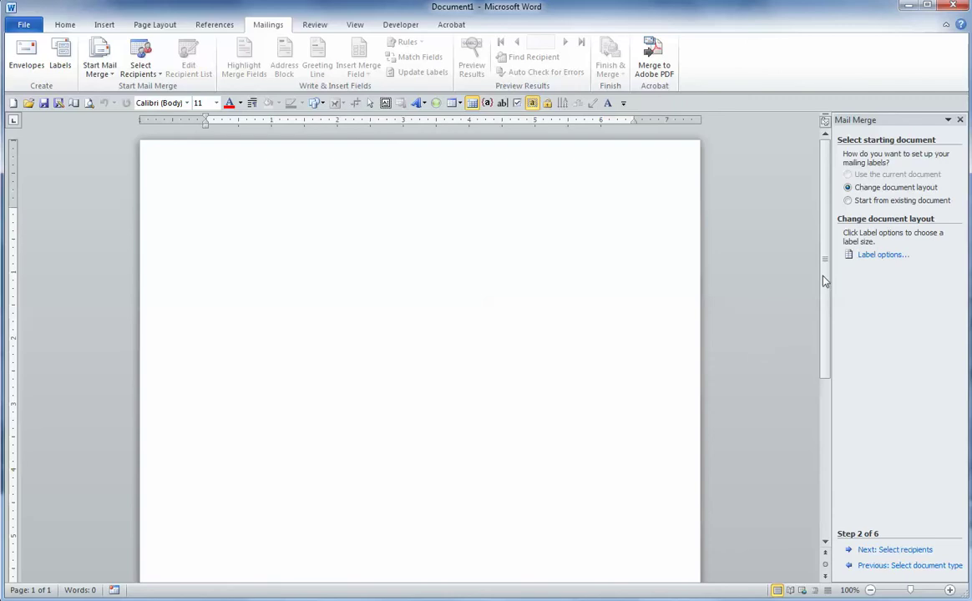
# - Lay out the document as Avery US Letter 5660 Easy Peel Address Labels and proceed to recipient selection
pyautogui.click(872, 255)
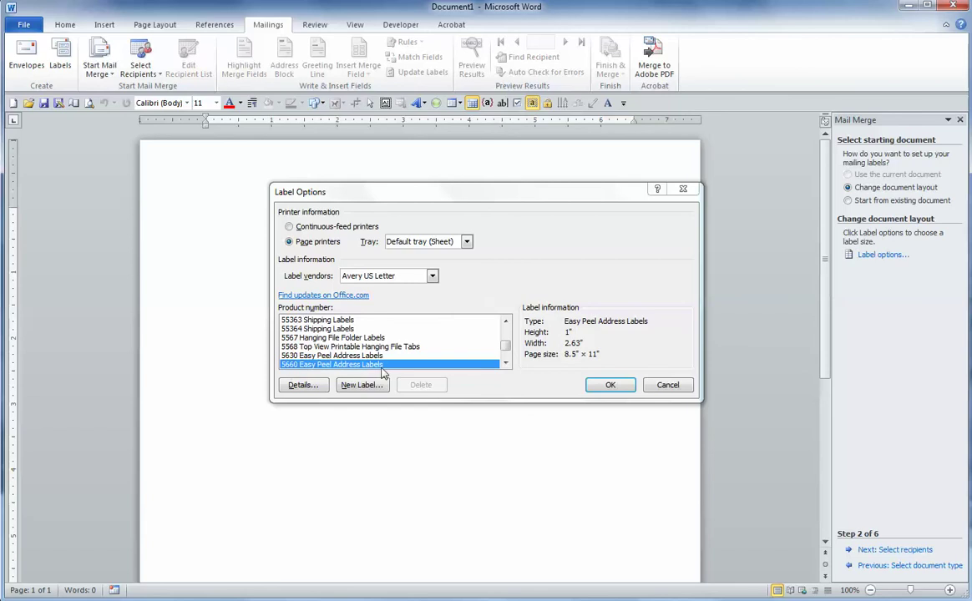
pyautogui.click(611, 385)
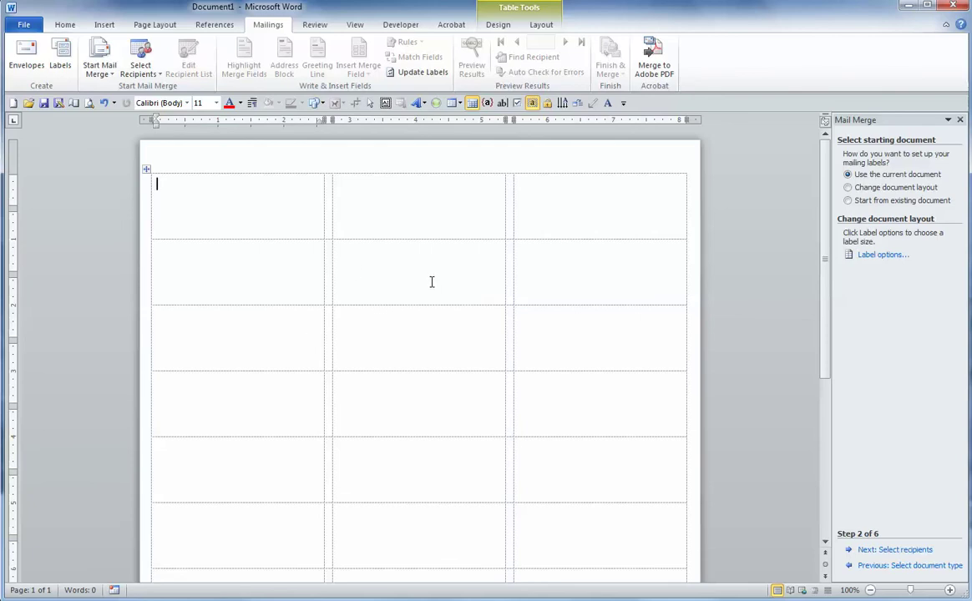
pyautogui.click(905, 555)
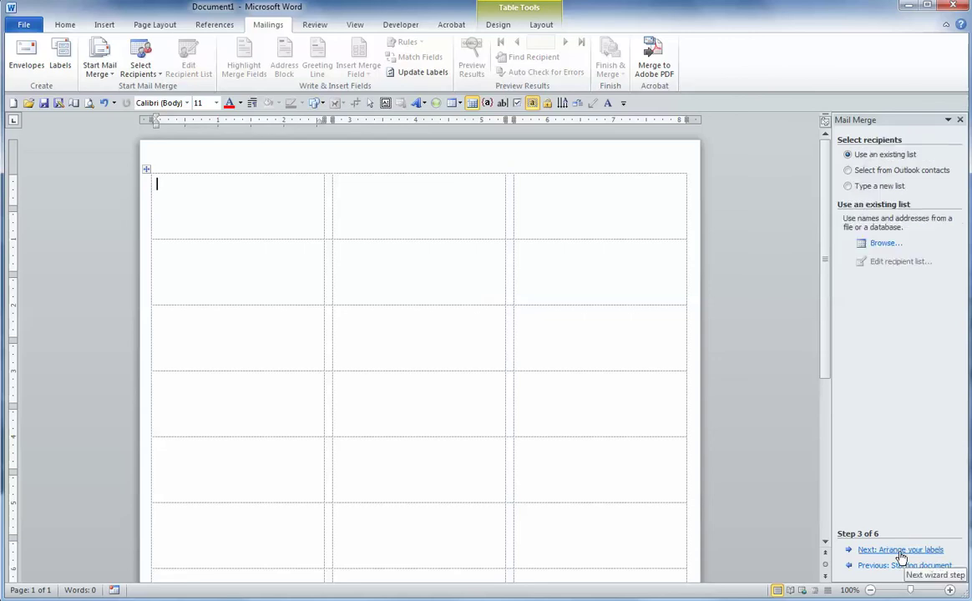
# - Use the Mark$ table of Sample Client List.xlsm in the 1 Sample Client List documents folder as the existing recipient list
pyautogui.click(885, 244)
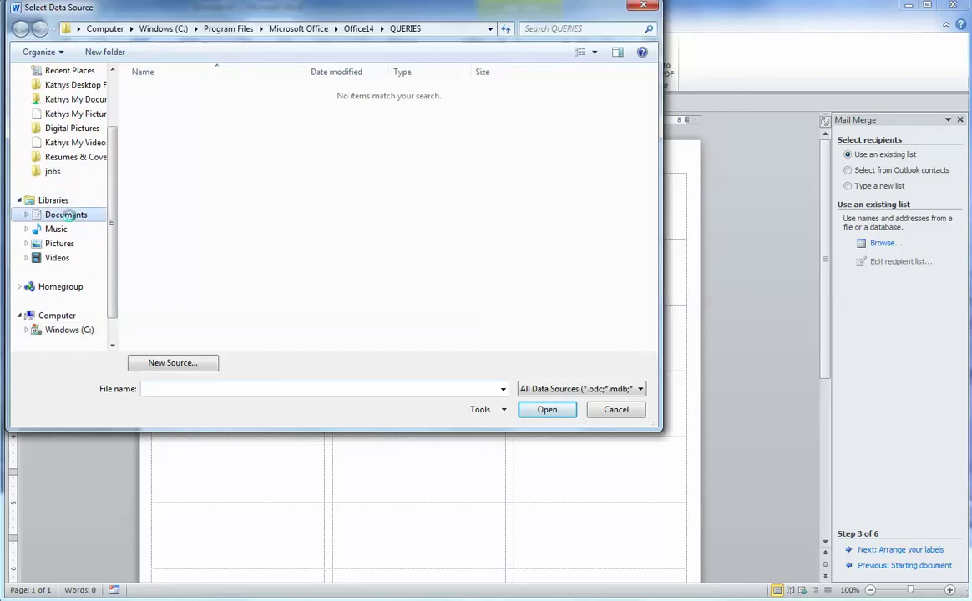
pyautogui.click(69, 216)
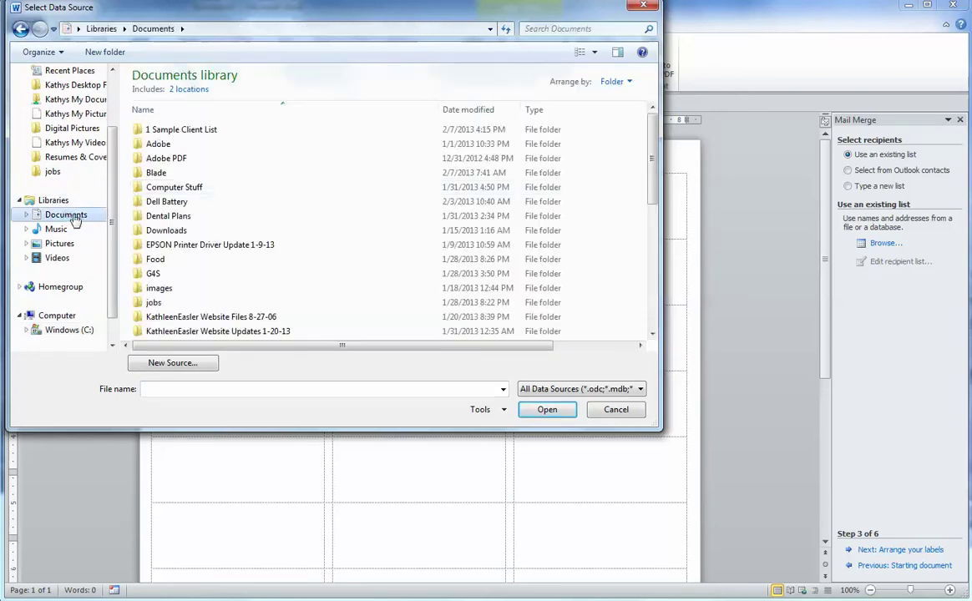
pyautogui.doubleClick(173, 131)
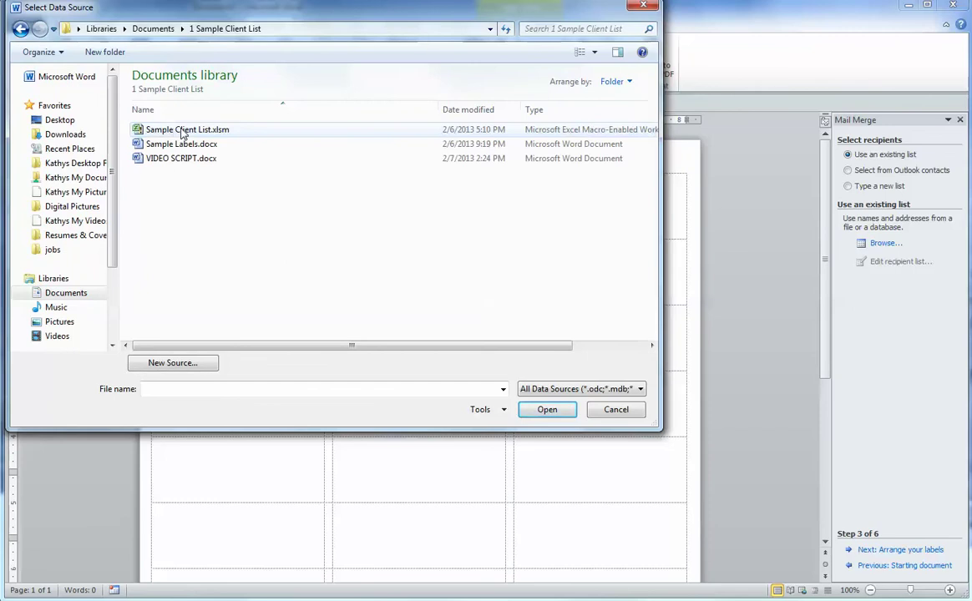
pyautogui.doubleClick(183, 131)
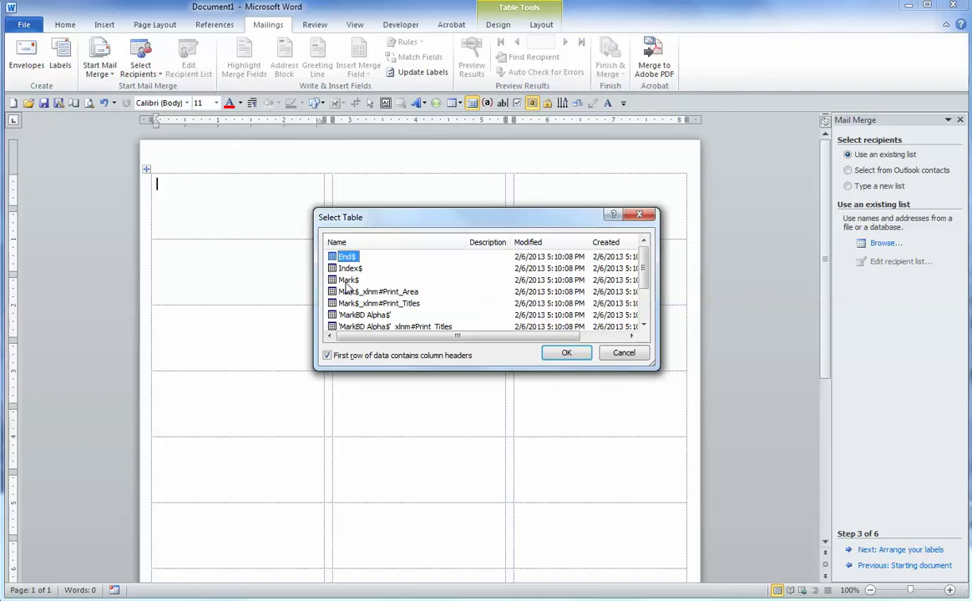
pyautogui.click(348, 281)
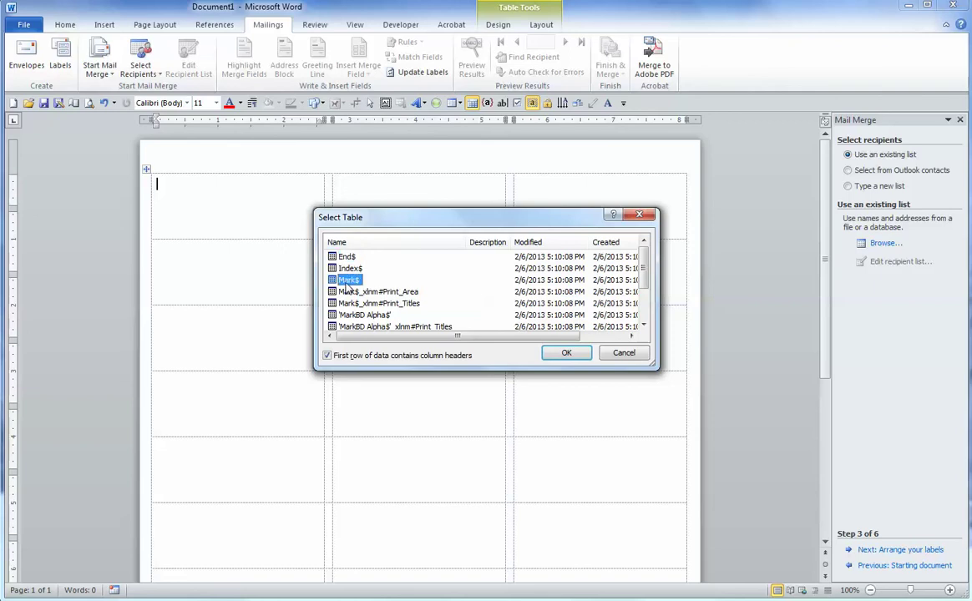
pyautogui.click(566, 355)
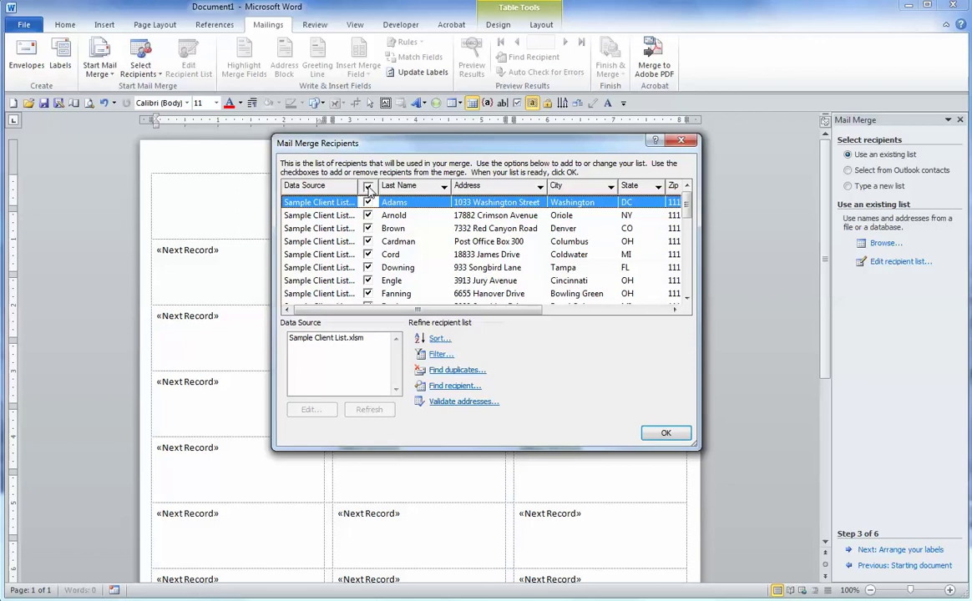
# - Try including only the first and third recipients in the merge, and restore the selection of all recipients
pyautogui.click(368, 187)
pyautogui.click(368, 203)
pyautogui.click(368, 229)
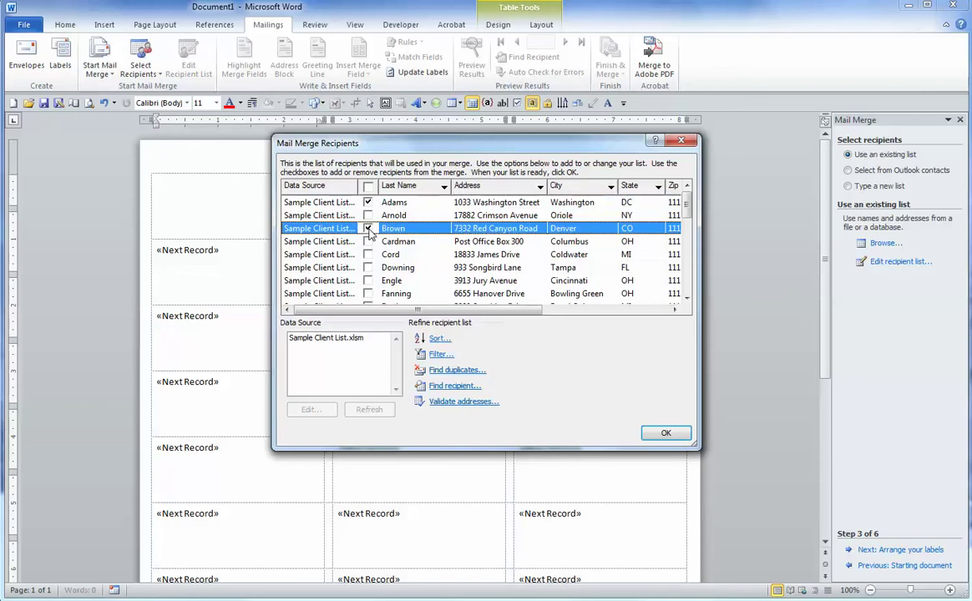
pyautogui.click(368, 229)
pyautogui.click(368, 203)
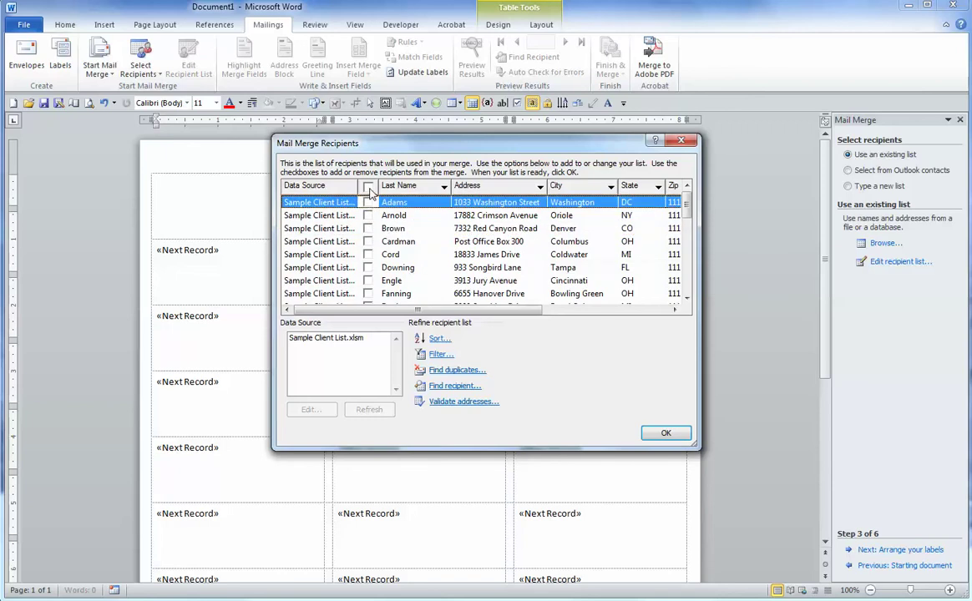
pyautogui.click(368, 187)
# - Accept the recipient list and insert an address block in the first label, matching First Name to the Envelope field
pyautogui.click(666, 434)
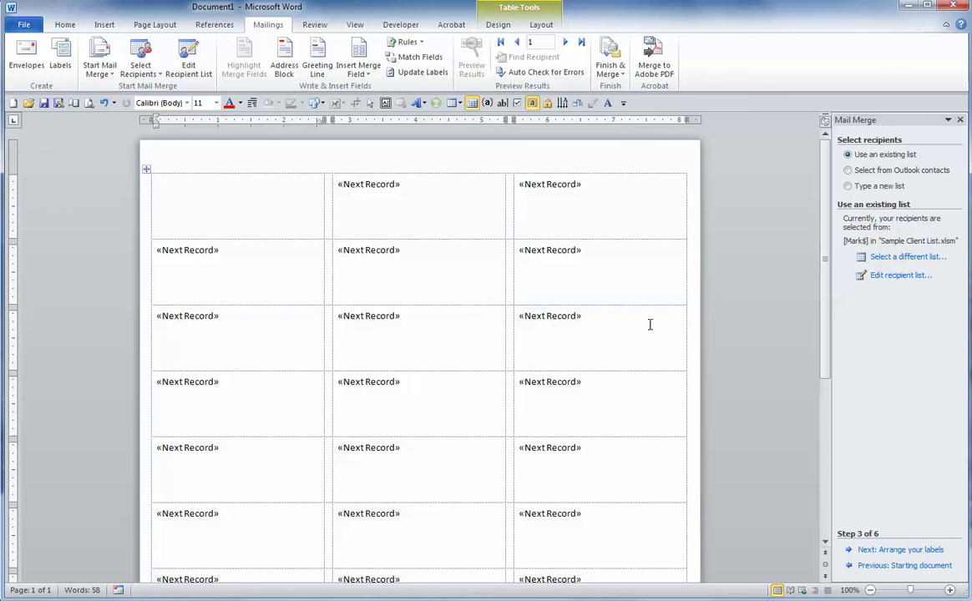
pyautogui.click(892, 551)
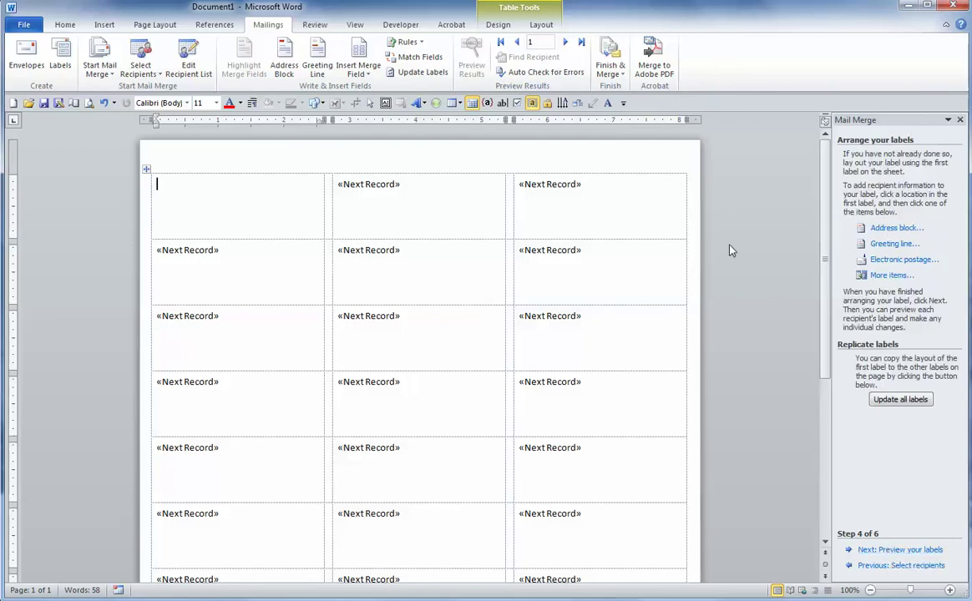
pyautogui.click(891, 228)
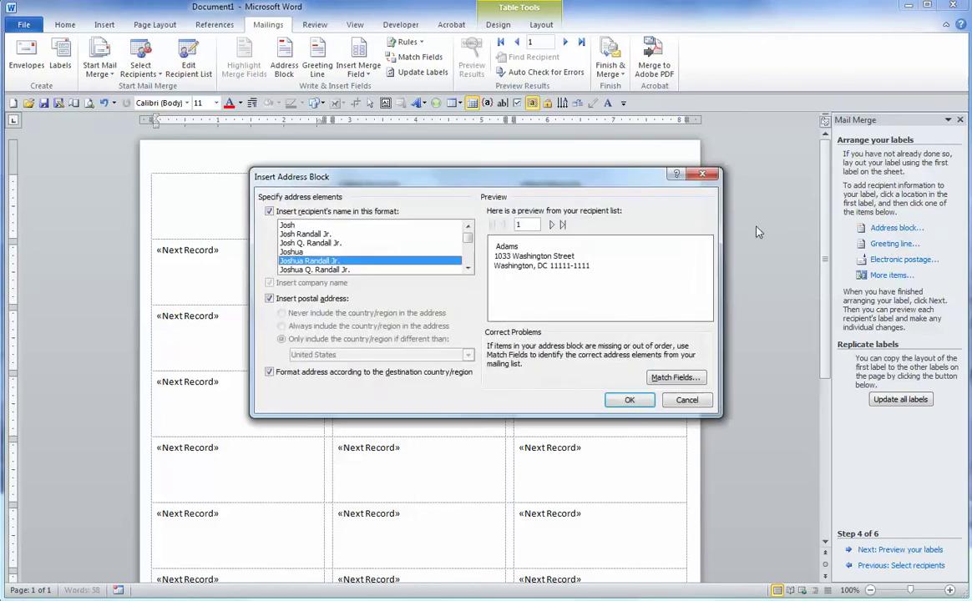
pyautogui.click(676, 378)
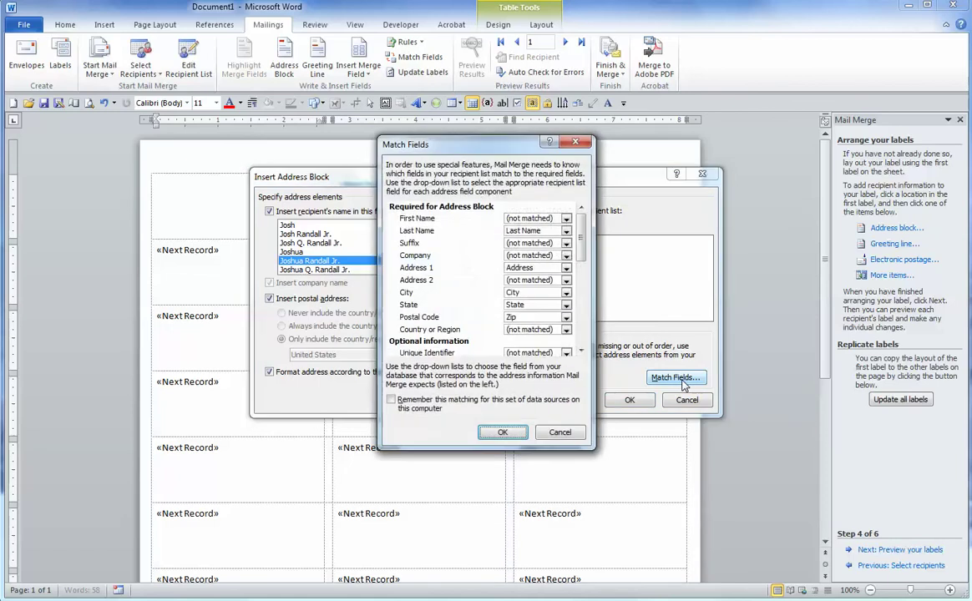
pyautogui.click(566, 219)
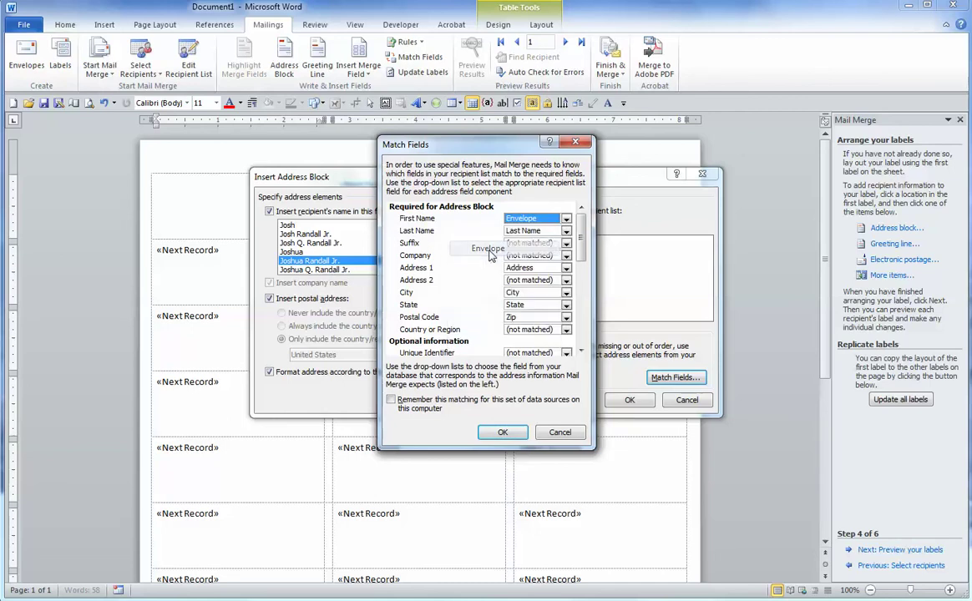
pyautogui.click(489, 251)
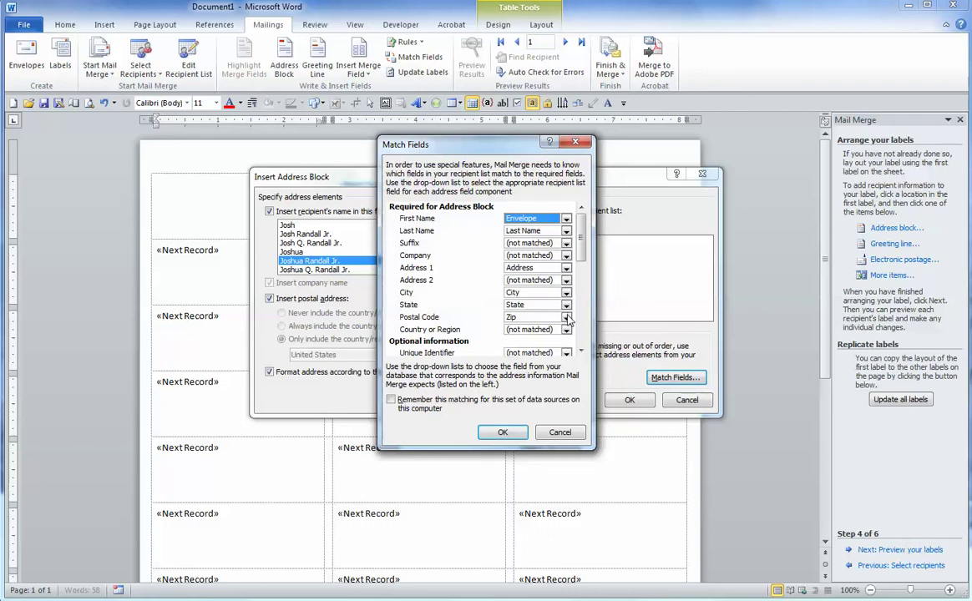
pyautogui.click(512, 437)
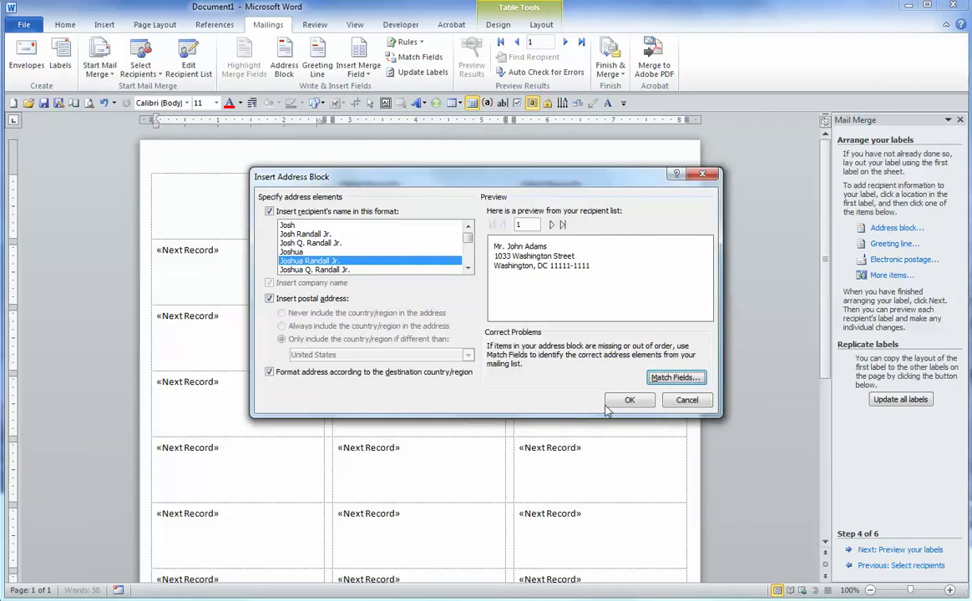
pyautogui.click(629, 402)
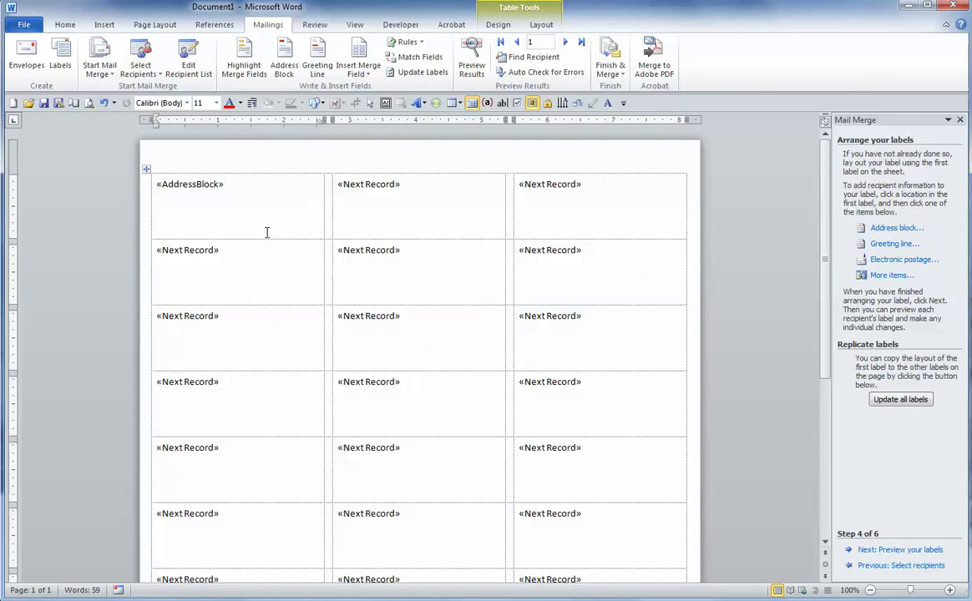
# - Copy the first label's address block to all labels on the sheet and preview the merged labels
pyautogui.click(901, 400)
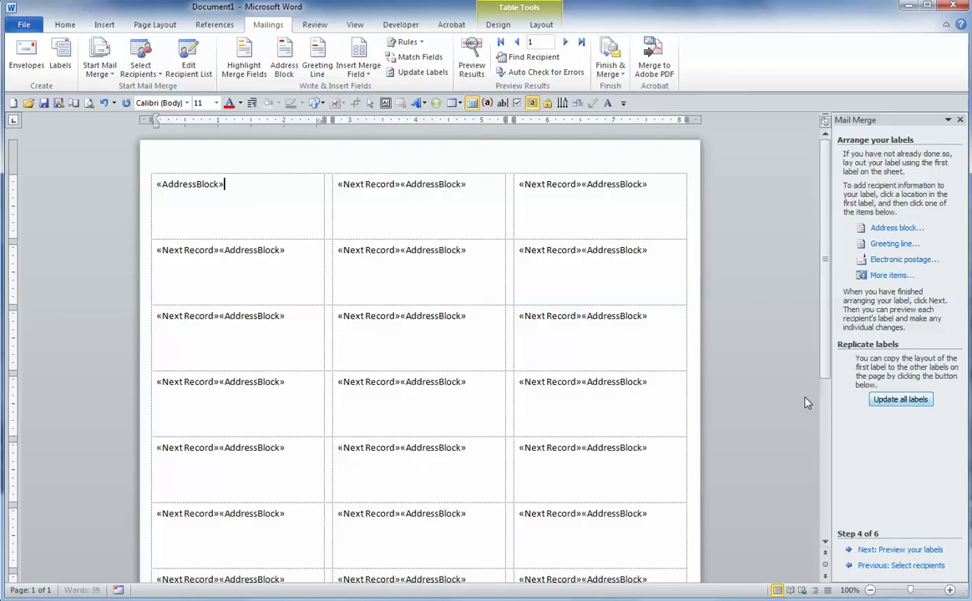
pyautogui.click(890, 552)
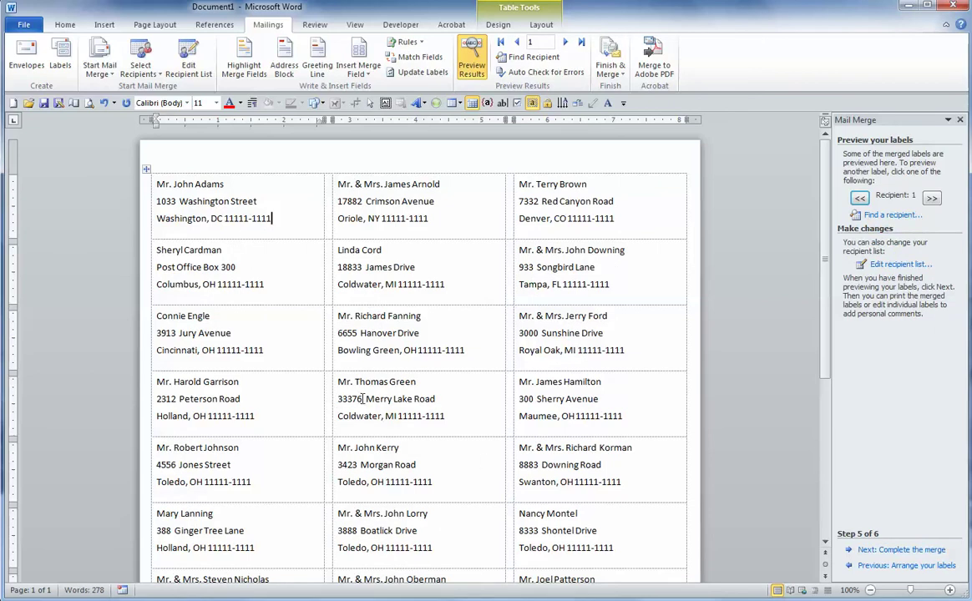
# - Complete the mail merge by merging all records into a new document of individual labels
pyautogui.click(901, 551)
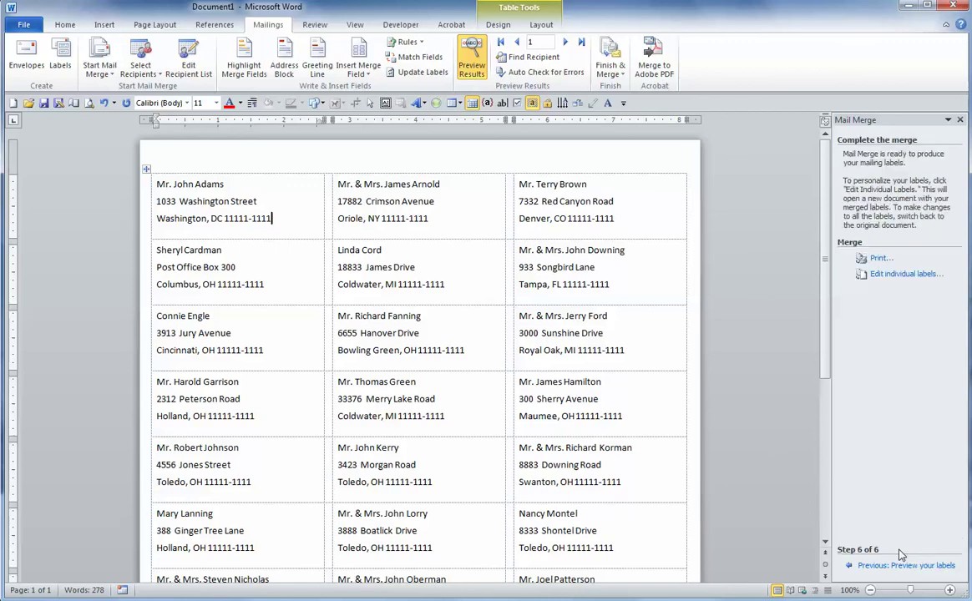
pyautogui.click(906, 274)
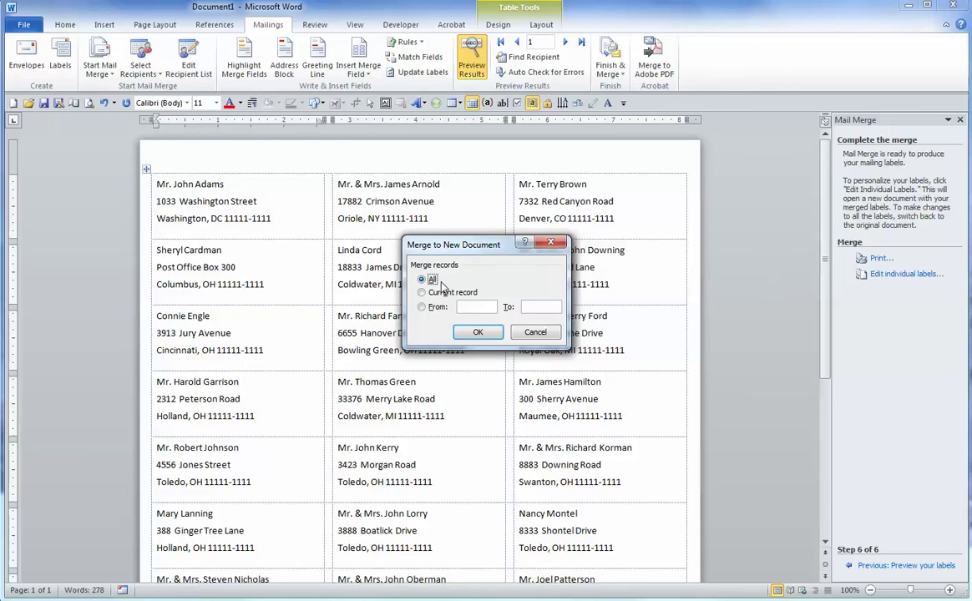
pyautogui.click(478, 333)
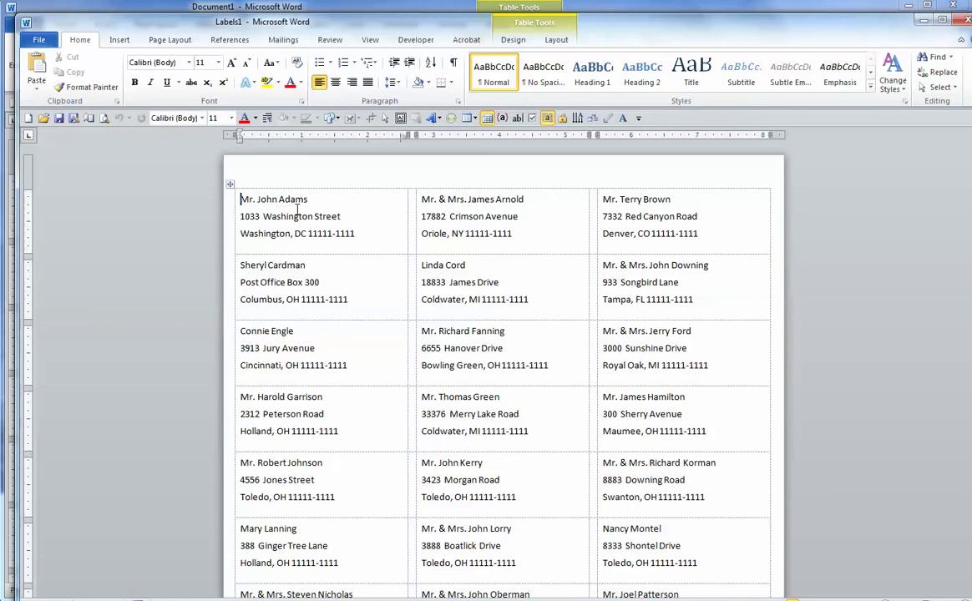
# - Format all labels' paragraphs with a 0.2" inside indent, 0 pt spacing before and after, and single line spacing
pyautogui.click(230, 185)
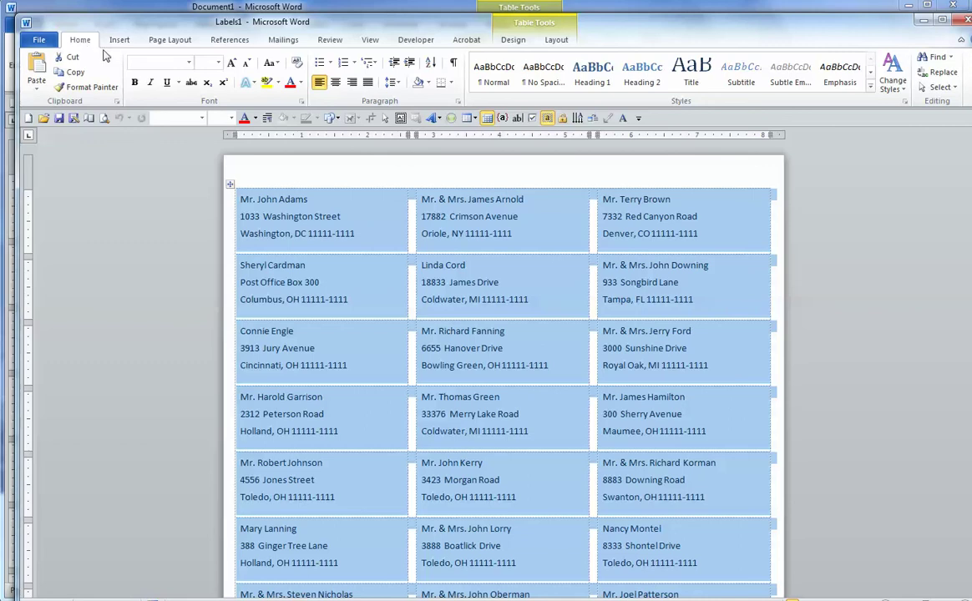
pyautogui.click(458, 102)
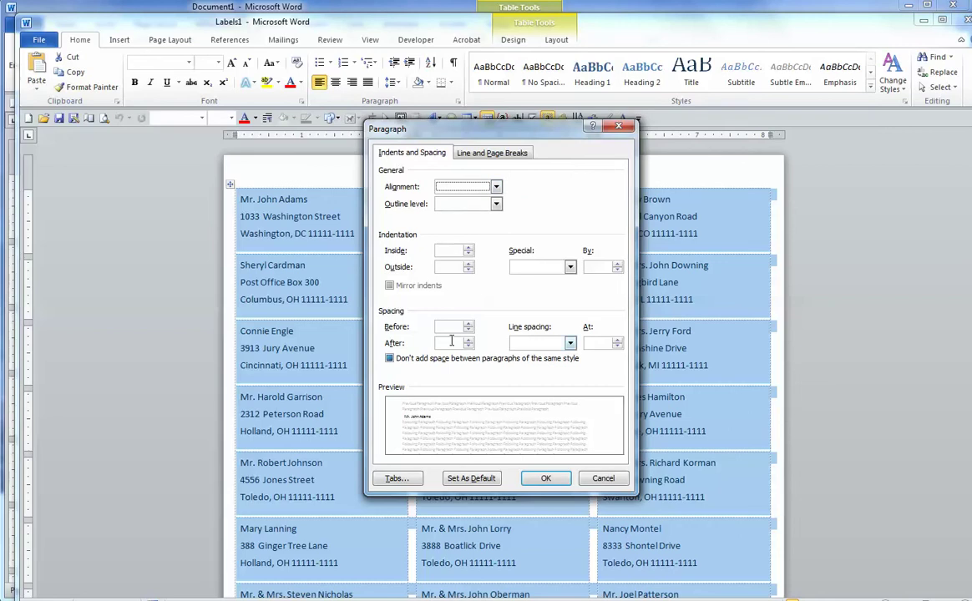
pyautogui.click(468, 251)
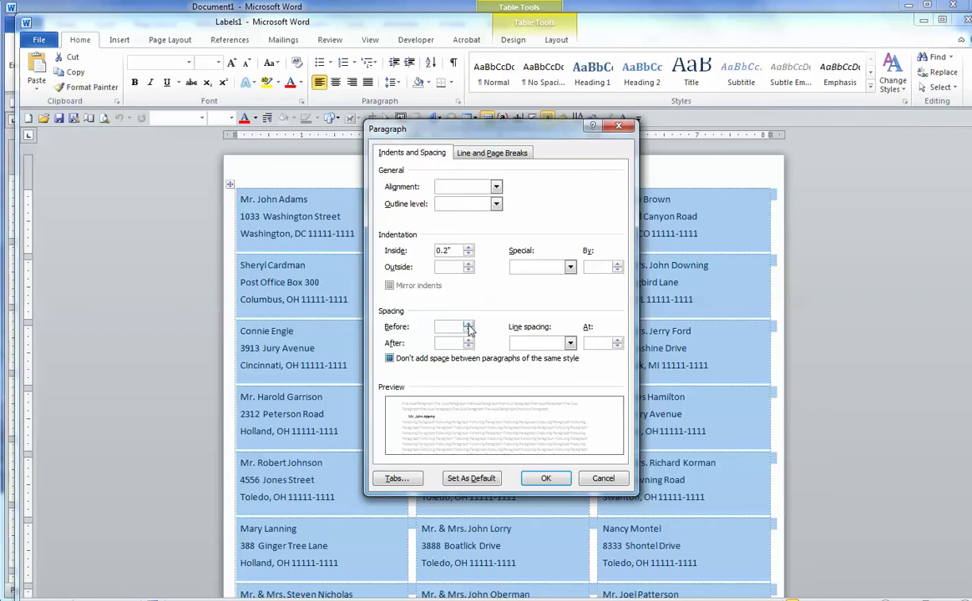
pyautogui.click(469, 328)
pyautogui.click(470, 346)
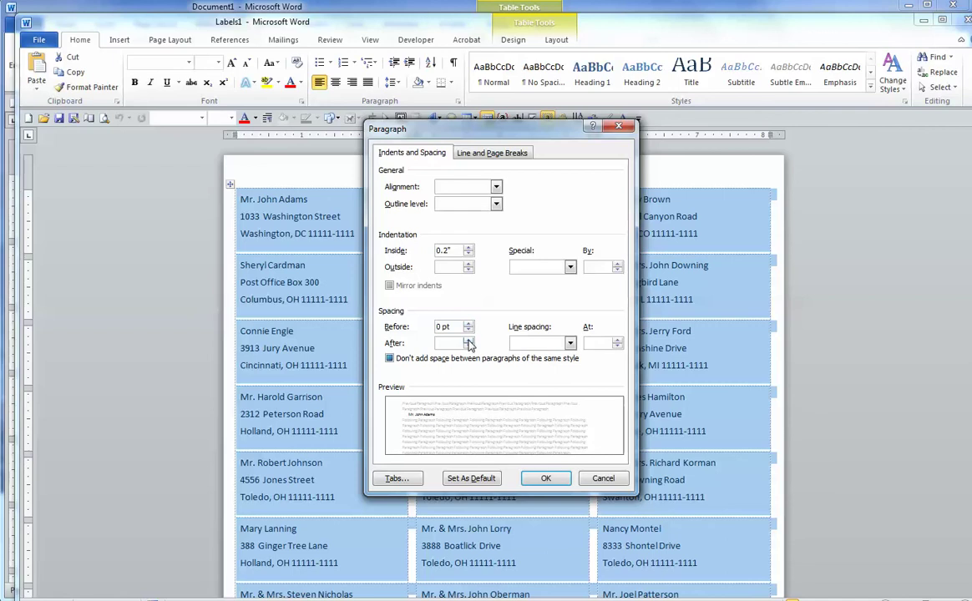
pyautogui.click(570, 344)
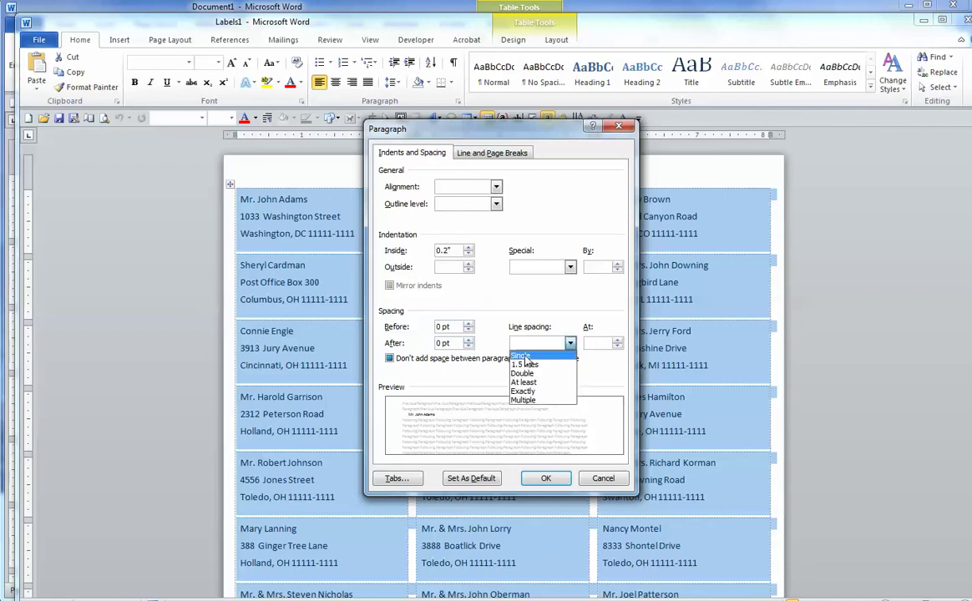
pyautogui.click(534, 352)
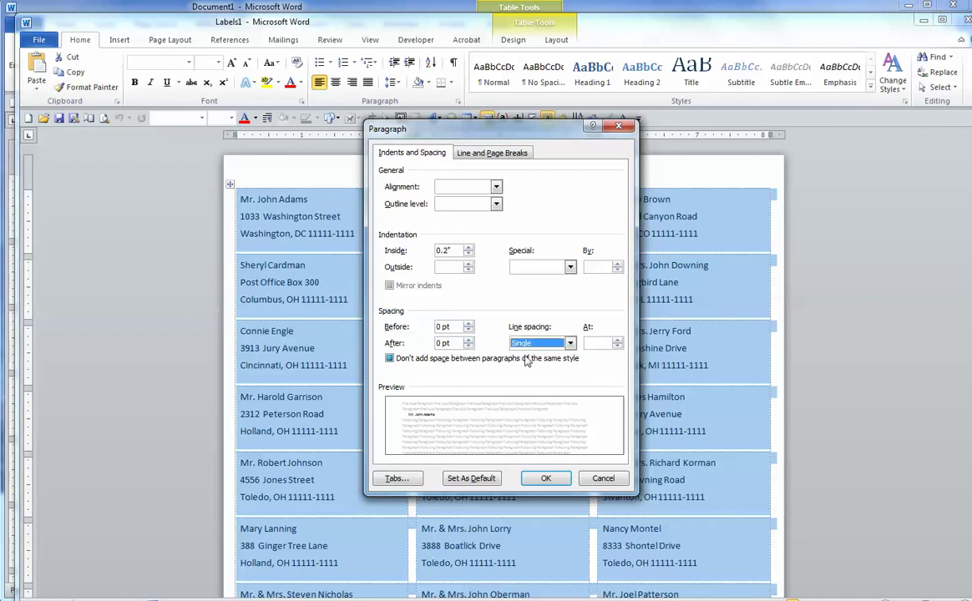
pyautogui.click(551, 479)
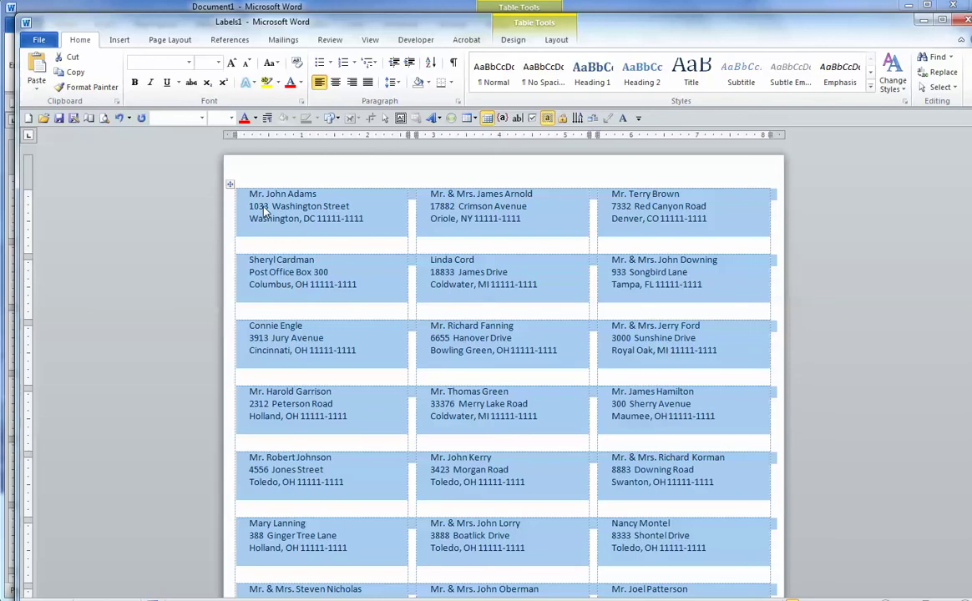
# - Align the contents of all label cells center left, and deselect the table
pyautogui.rightClick(264, 210)
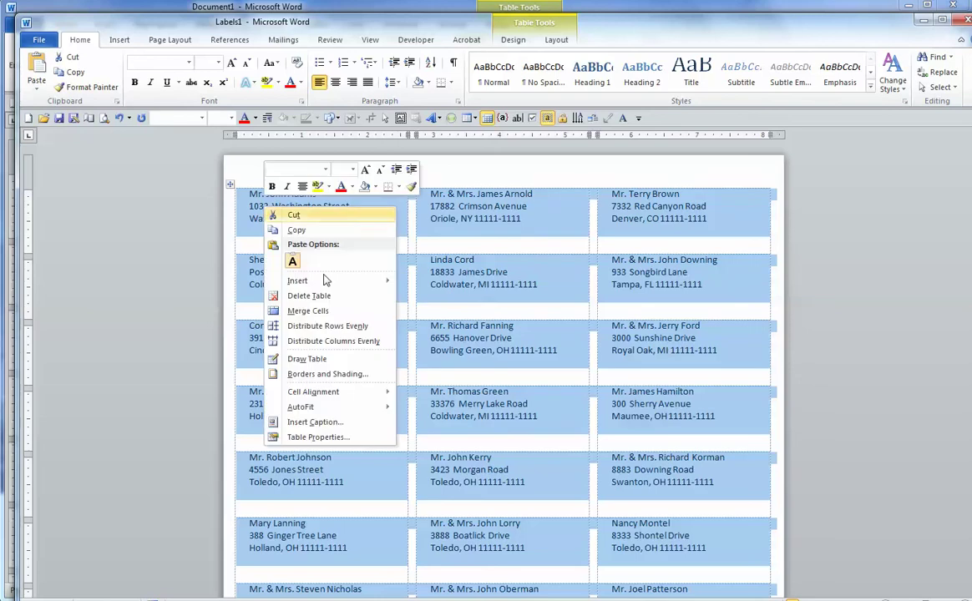
pyautogui.moveTo(318, 393)
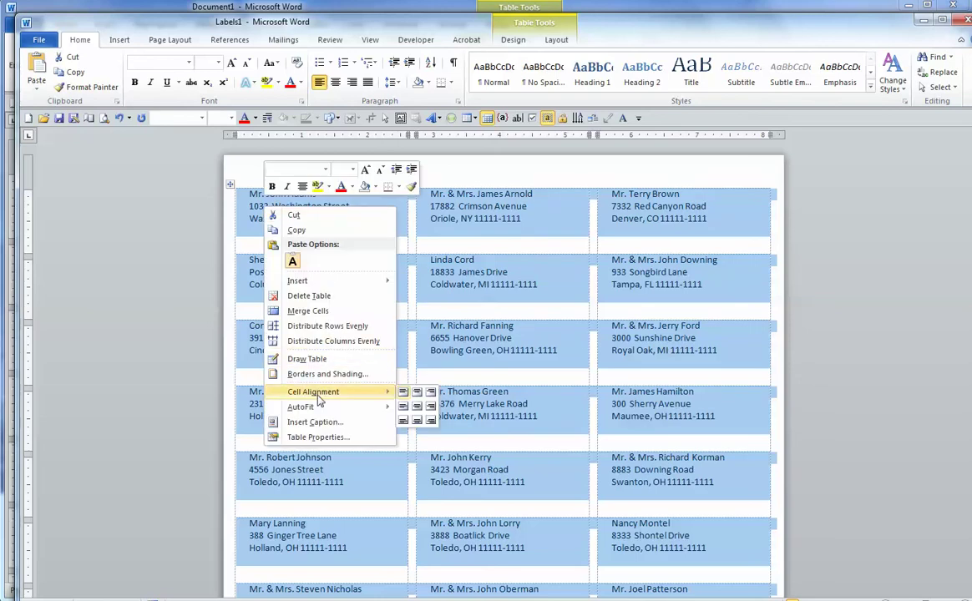
pyautogui.click(405, 405)
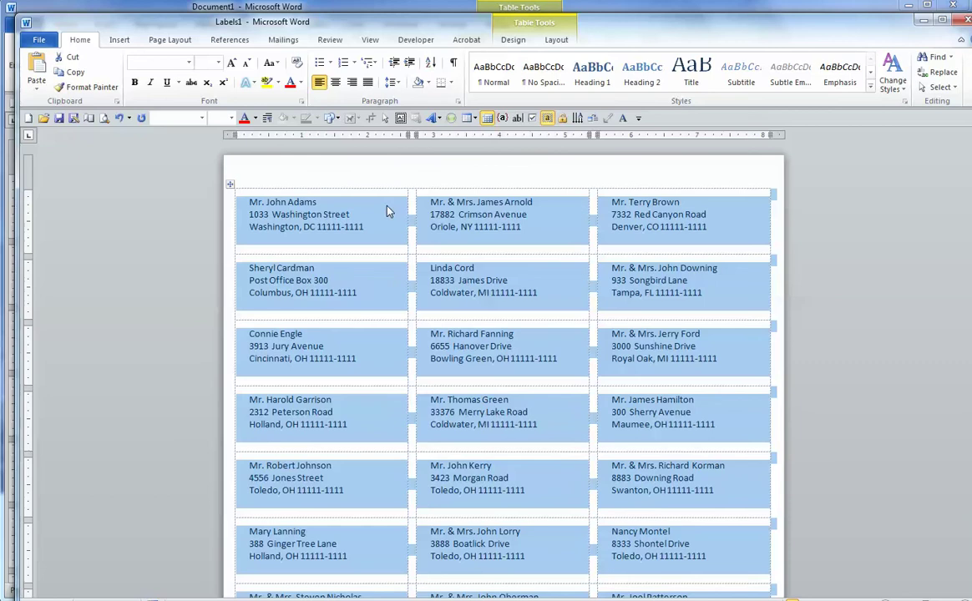
pyautogui.click(386, 211)
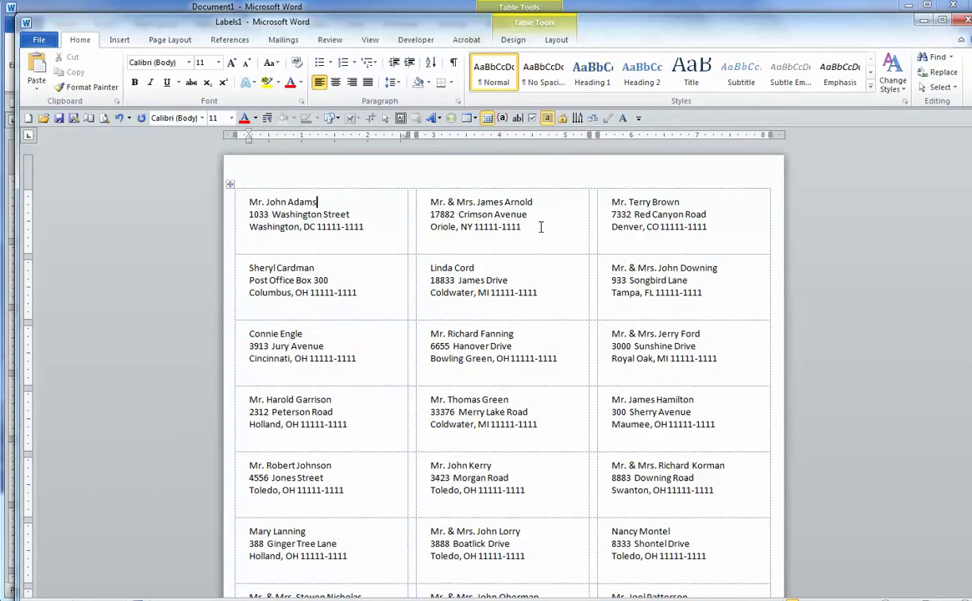